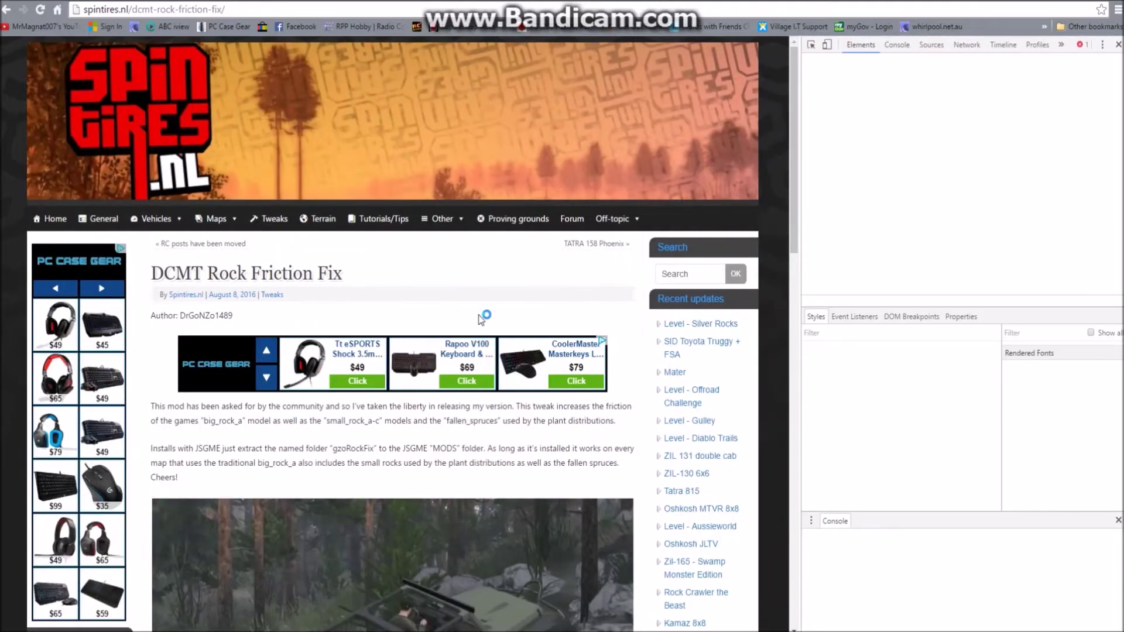
- Close Chrome's developer tools so the DCMT Rock Friction Fix article fills the window
left_click(1118, 45)
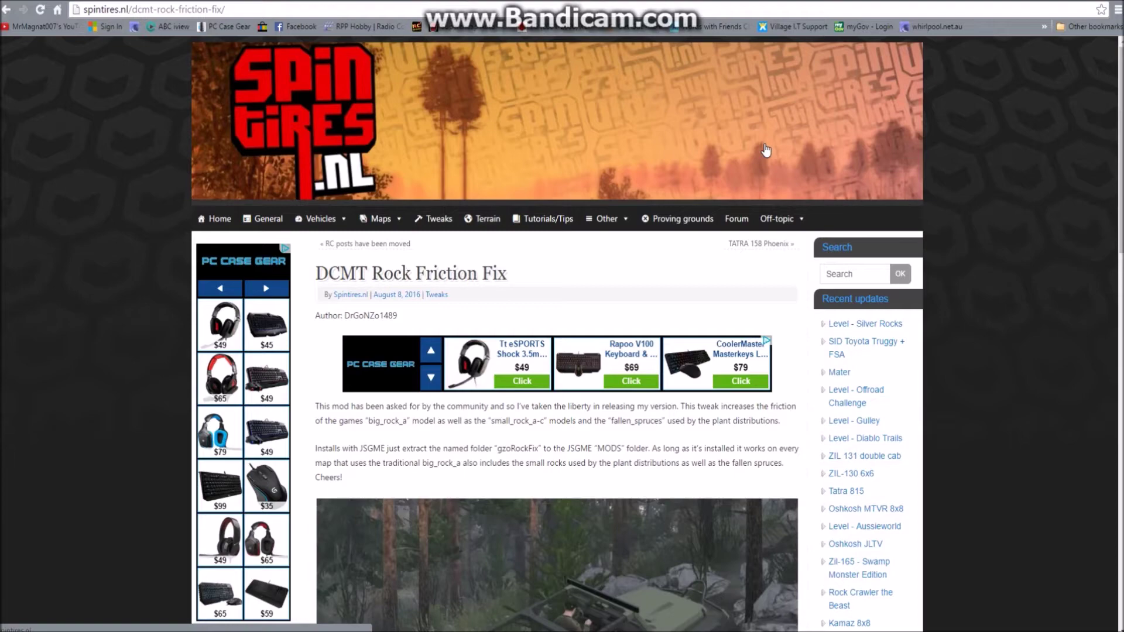
- Download gzoRockFix.7z (997 B) from the GzoRockFix box at the bottom of the article
scroll(415, 234, "down", 9)
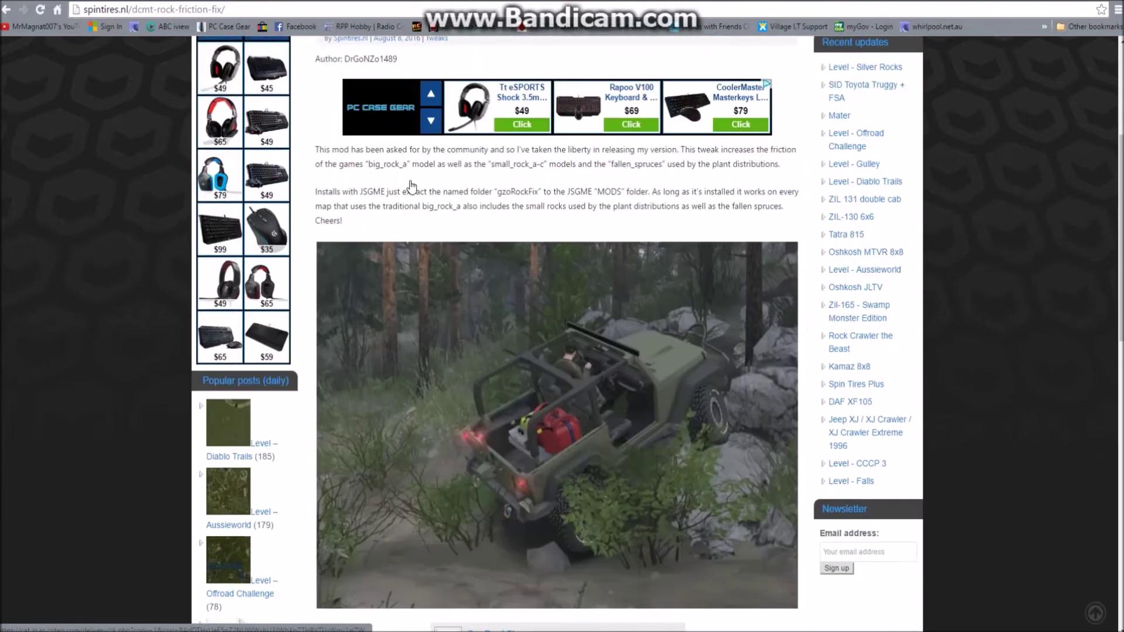
left_click(496, 420)
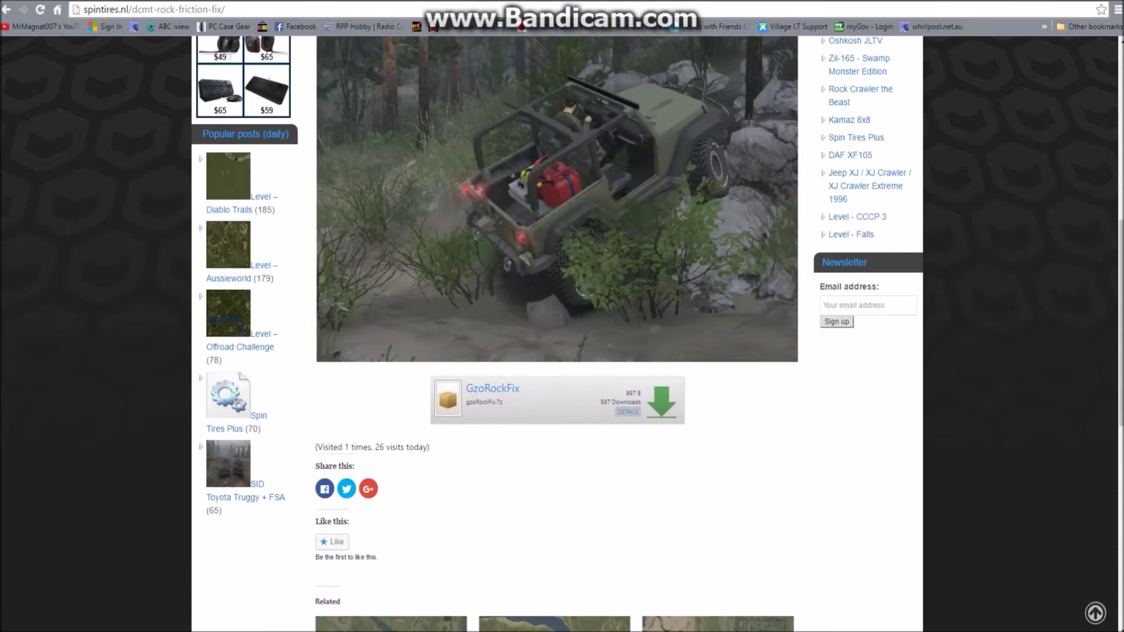
- Extract gzoRockFix.7z from the Downloads folder to the Desktop with WinRAR
left_click(176, 592)
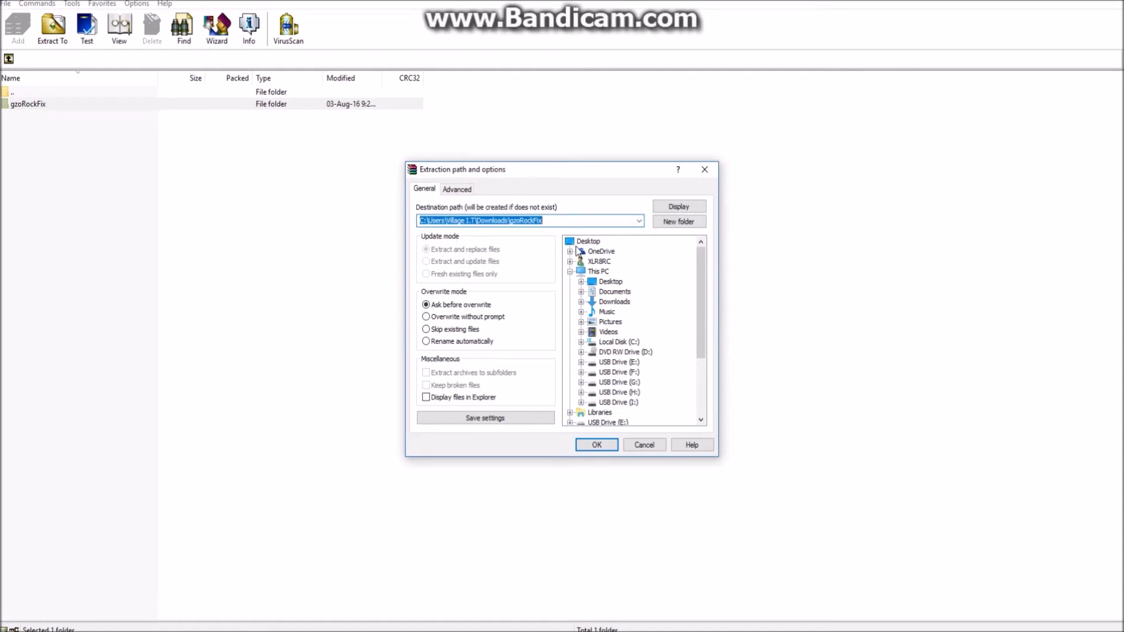
left_click(587, 242)
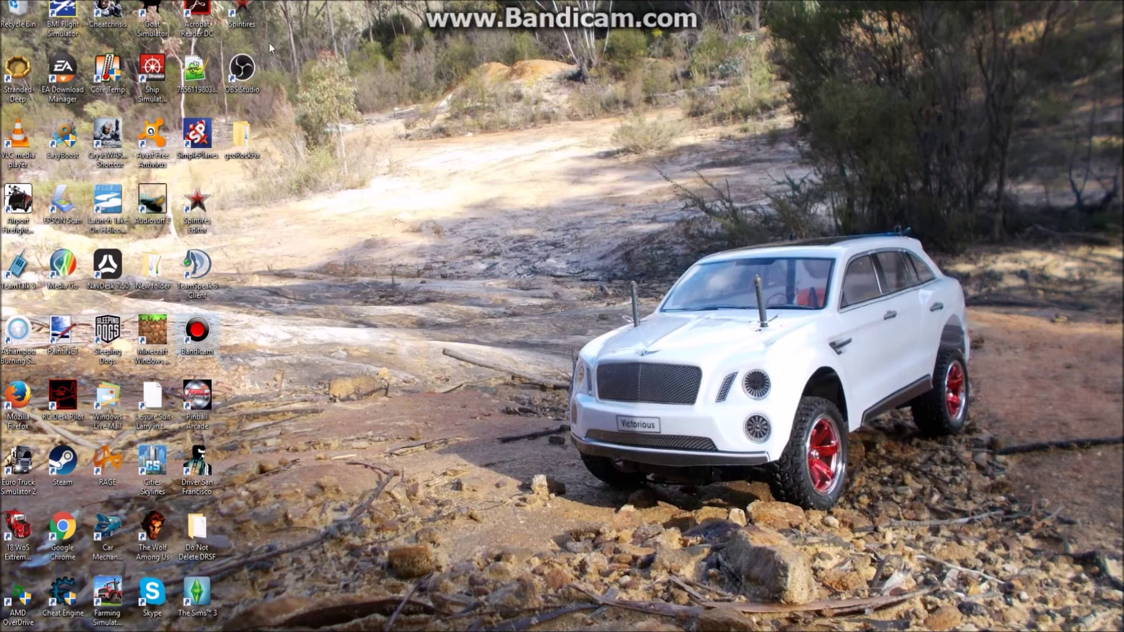
- Copy big_rock_a.xml from the desktop's gzoRockFix\Media\classes\models folder
left_click(242, 154)
double_click(242, 153)
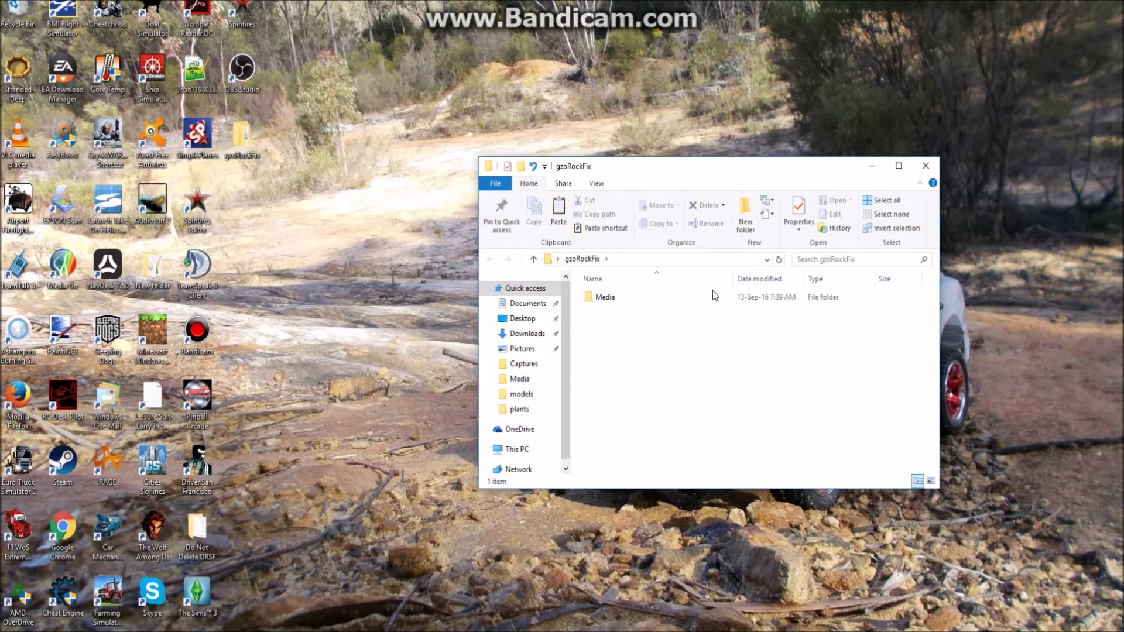
left_click(600, 302)
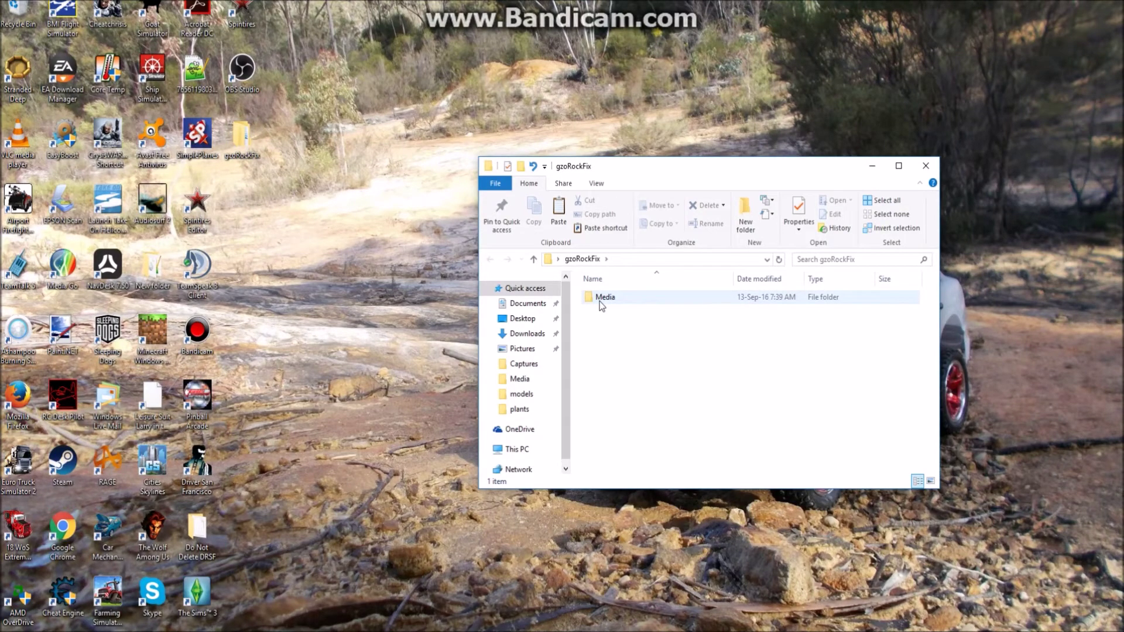
double_click(599, 303)
double_click(600, 299)
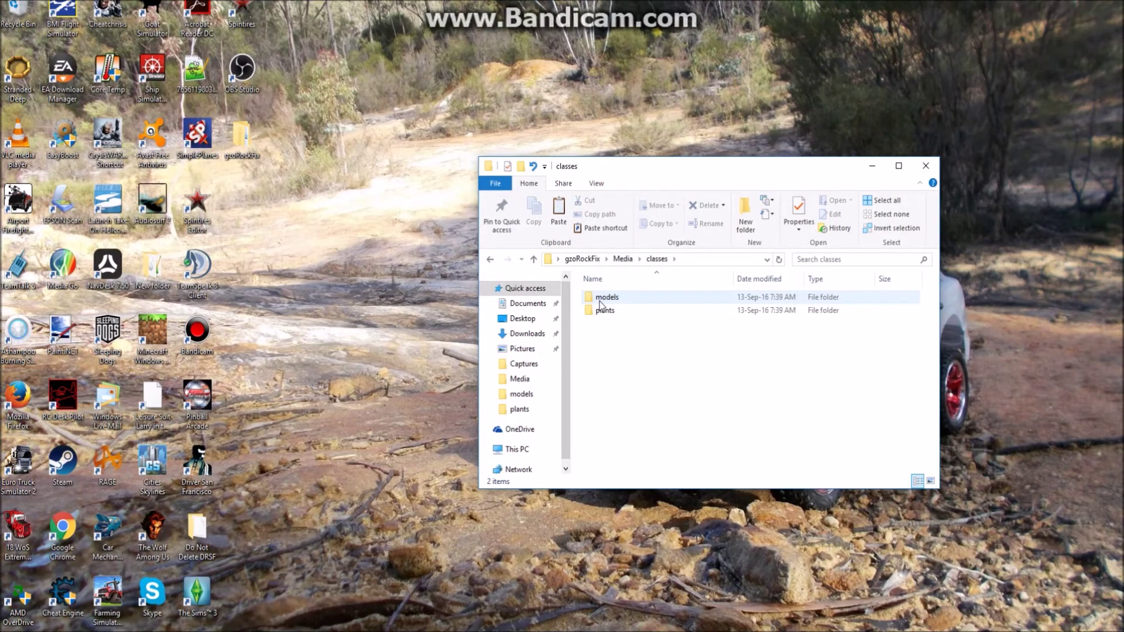
double_click(600, 299)
left_click(600, 299)
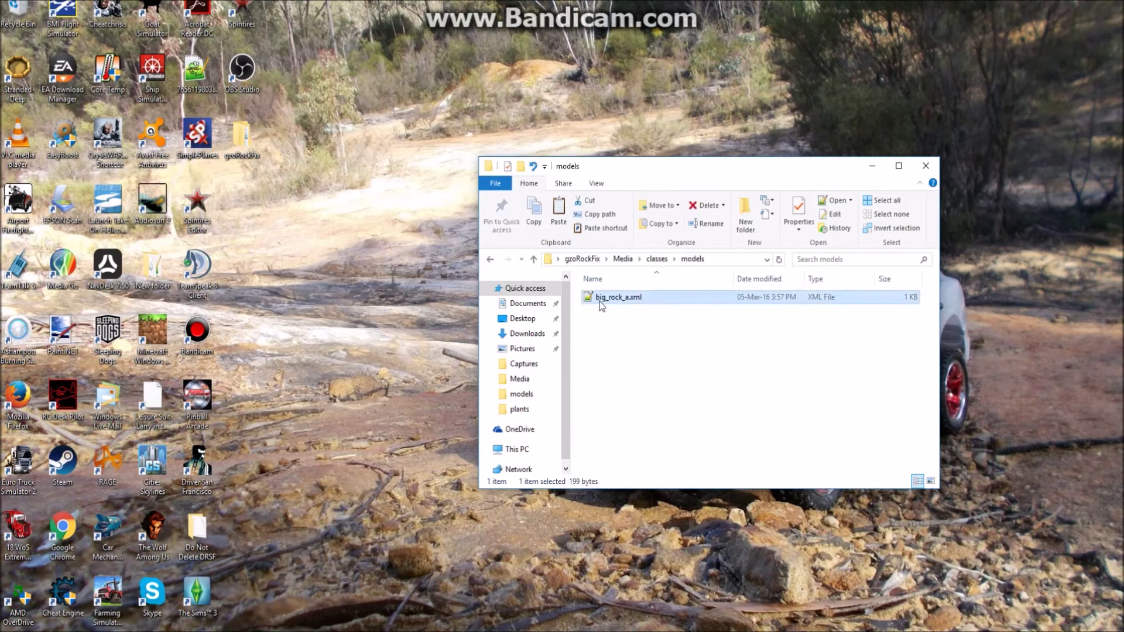
right_click(602, 299)
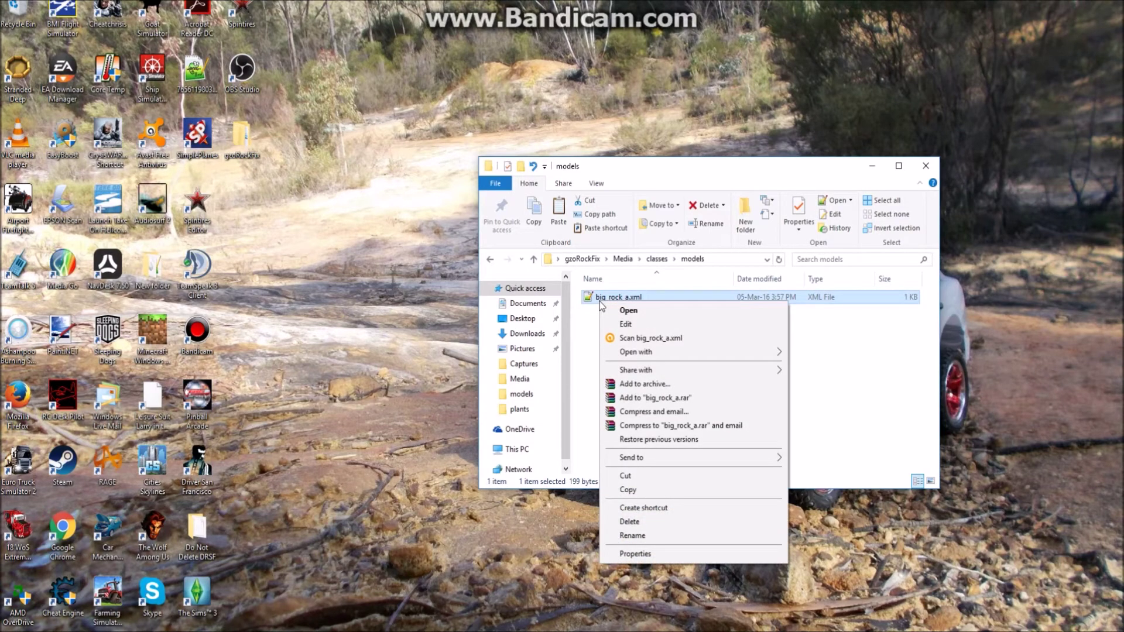
left_click(644, 489)
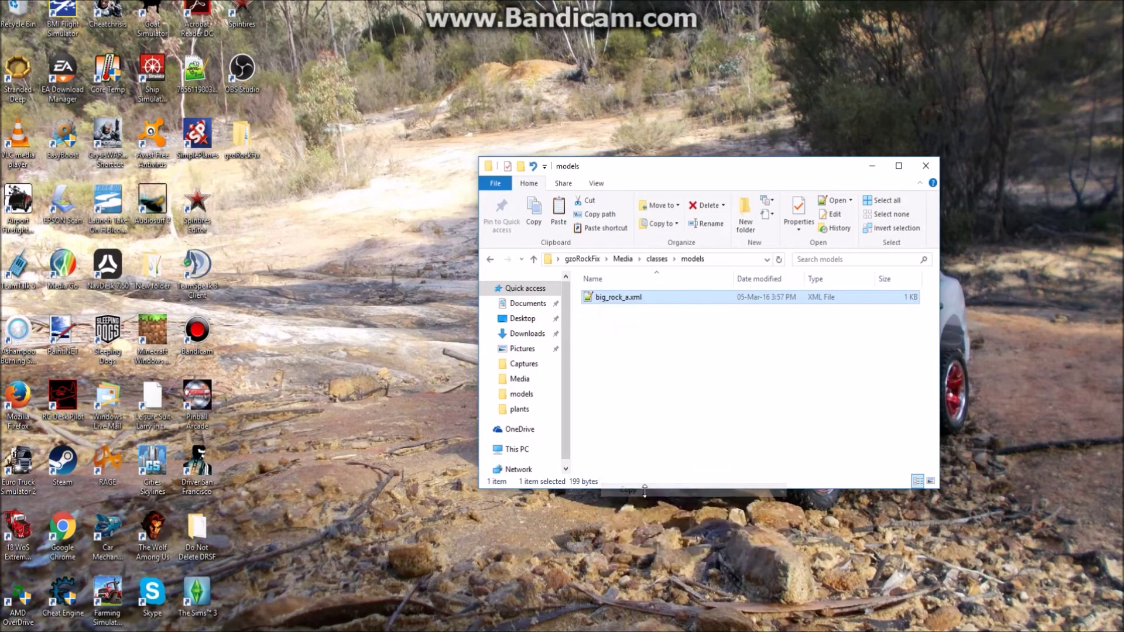
- Navigate to the Steam Spintires\Media\classes\models folder, which lists 222 items
left_click(522, 380)
left_click(899, 166)
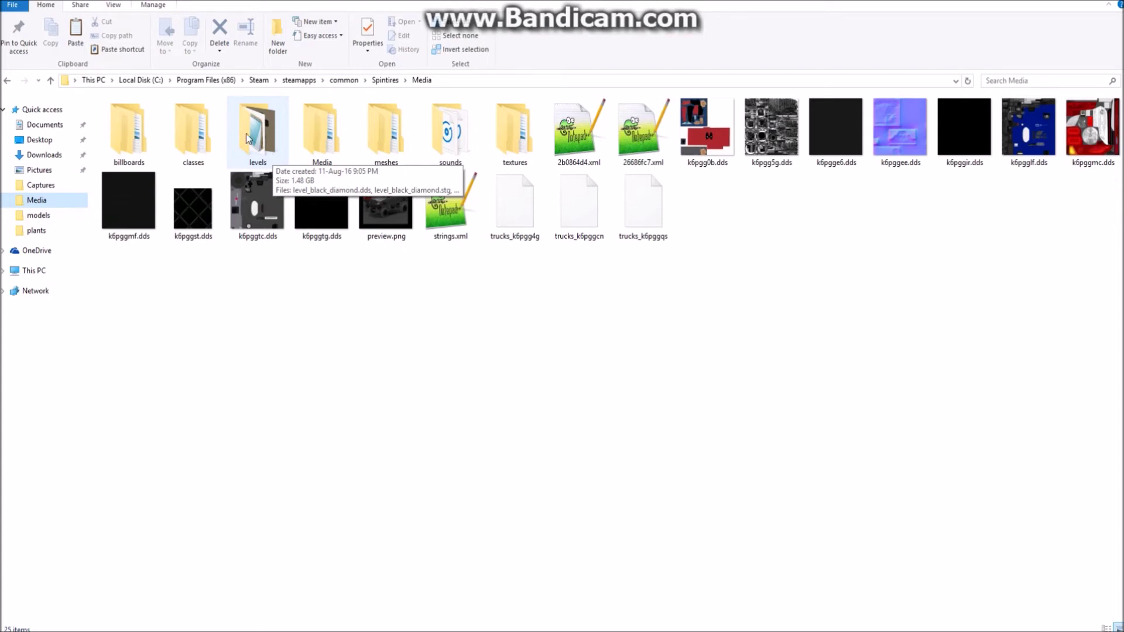
double_click(202, 123)
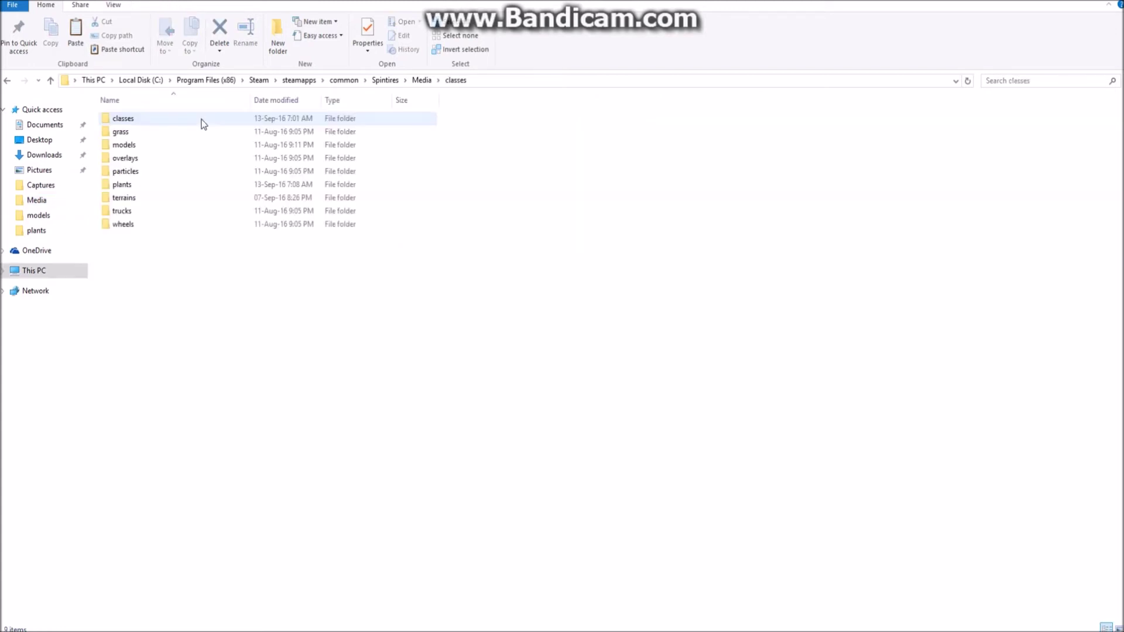
double_click(150, 150)
- Paste big_rock_a.xml into the game's models folder, replacing the original file
right_click(597, 158)
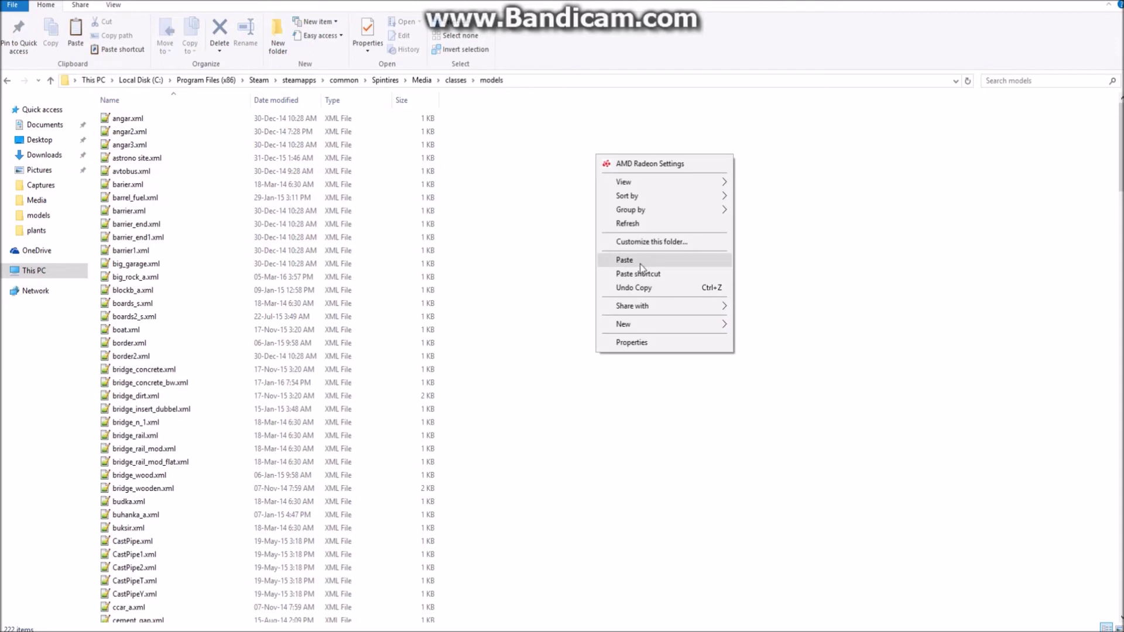
left_click(624, 260)
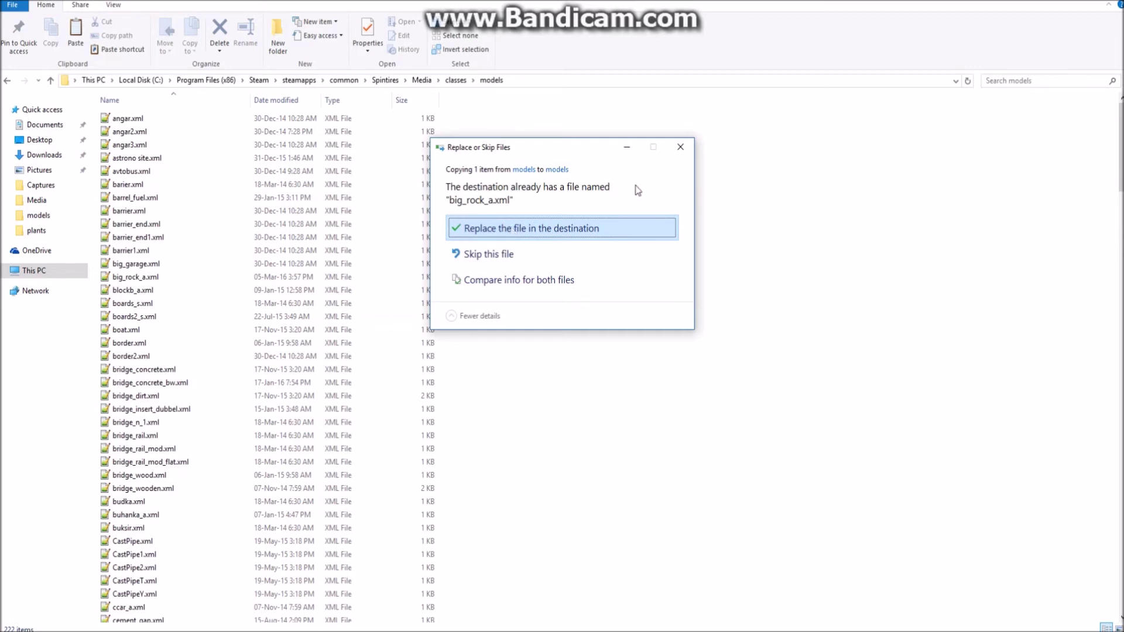
left_click(681, 157)
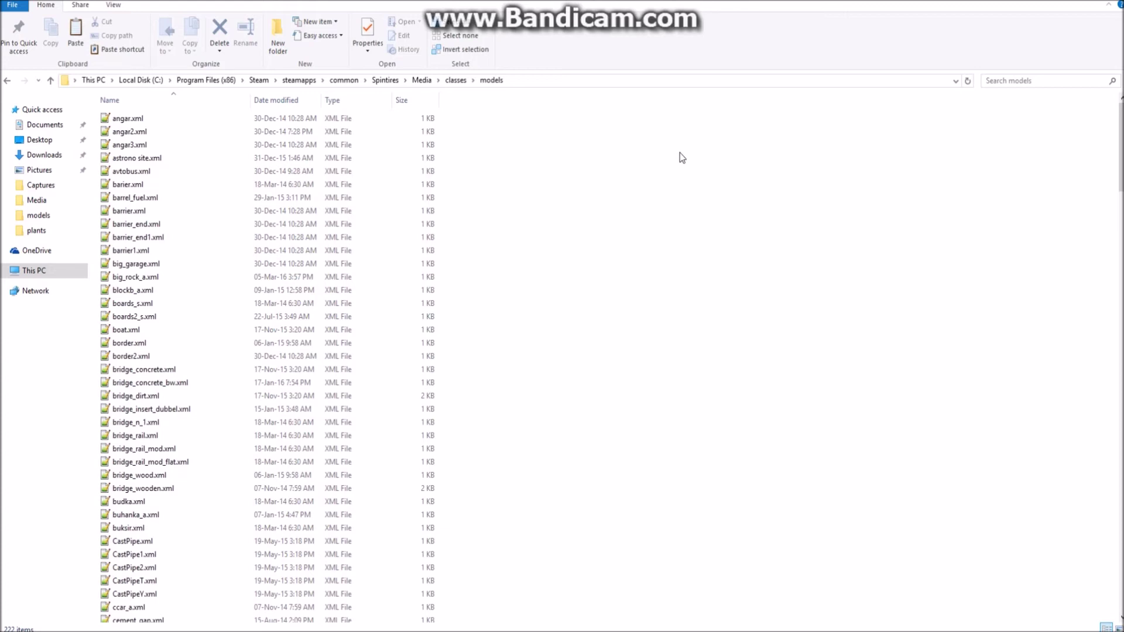
left_click(386, 80)
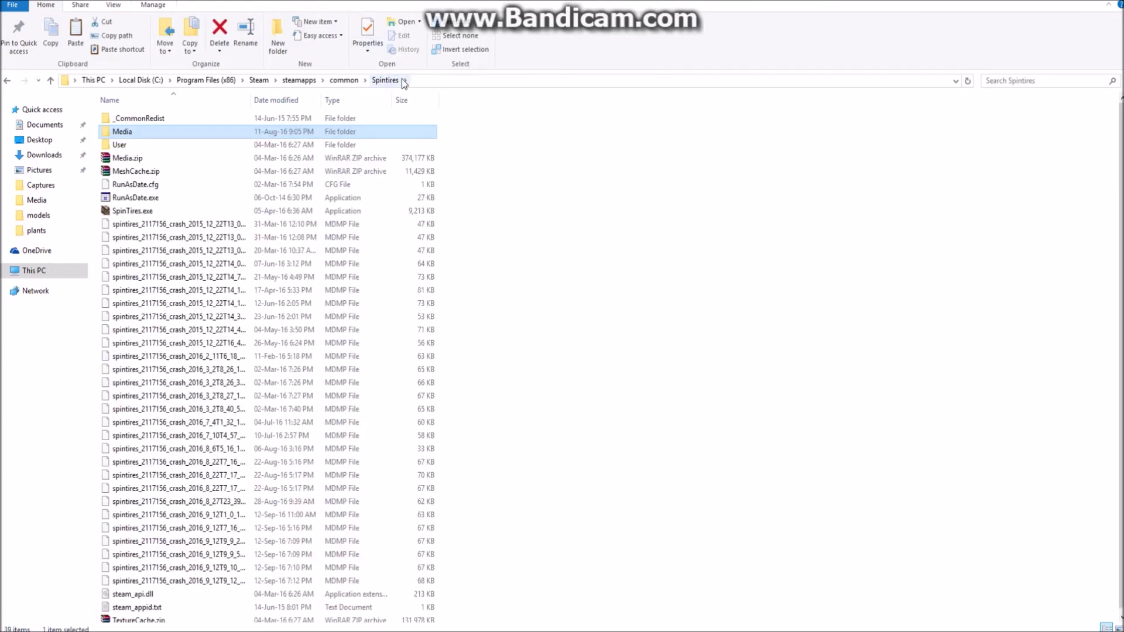
- Open the game's Media folder, then the mod's gzoRockFix\Media\classes\plants folder
double_click(149, 136)
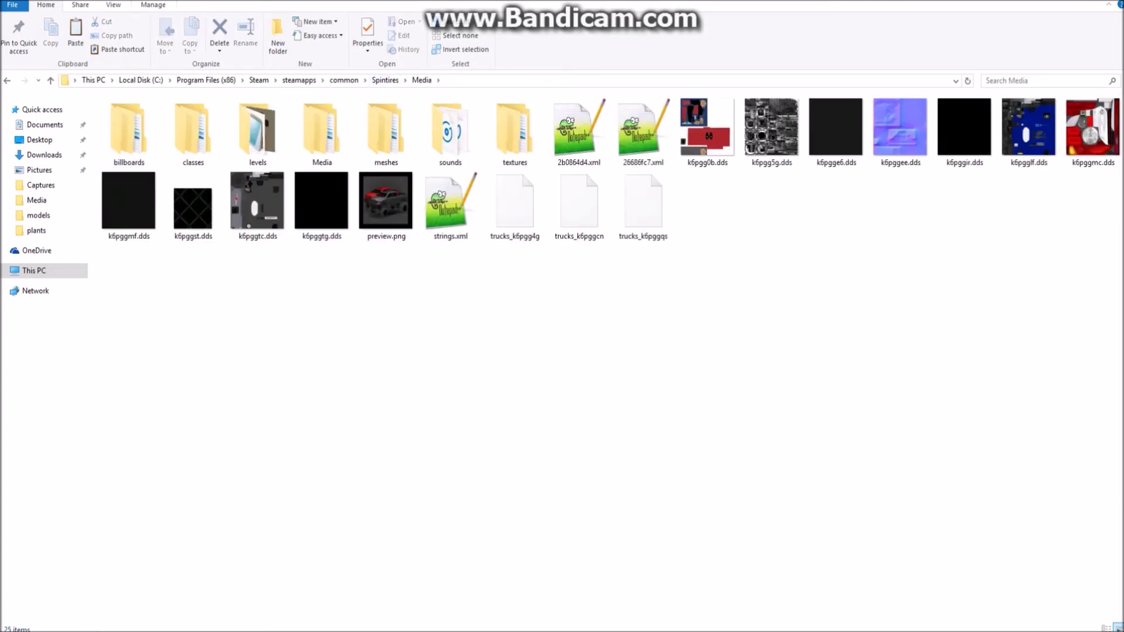
key("super+d")
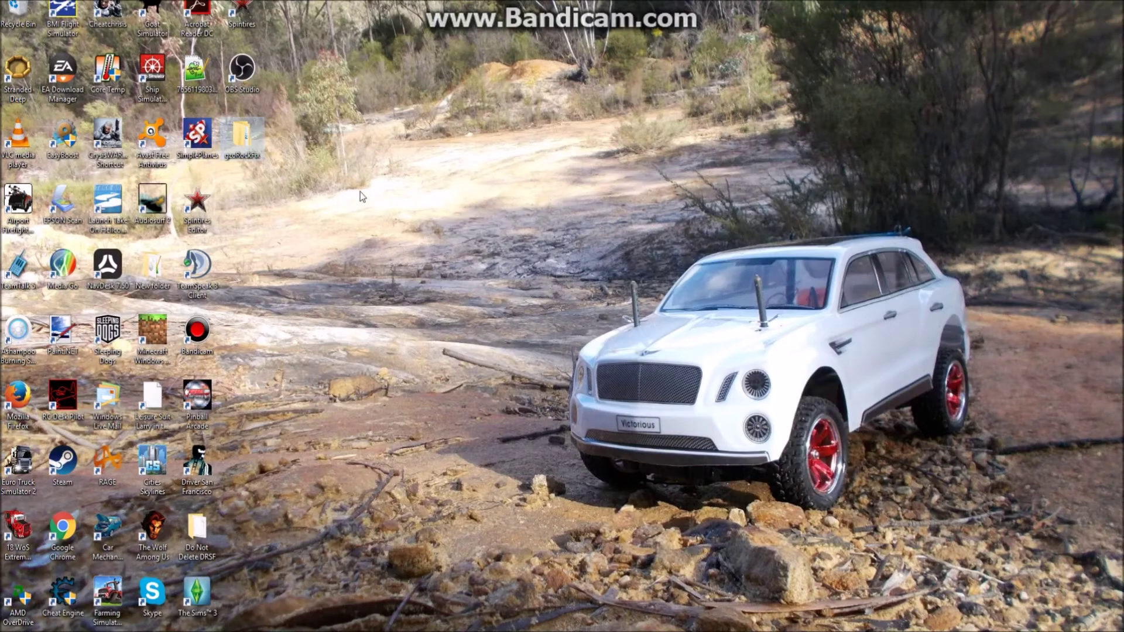
double_click(245, 136)
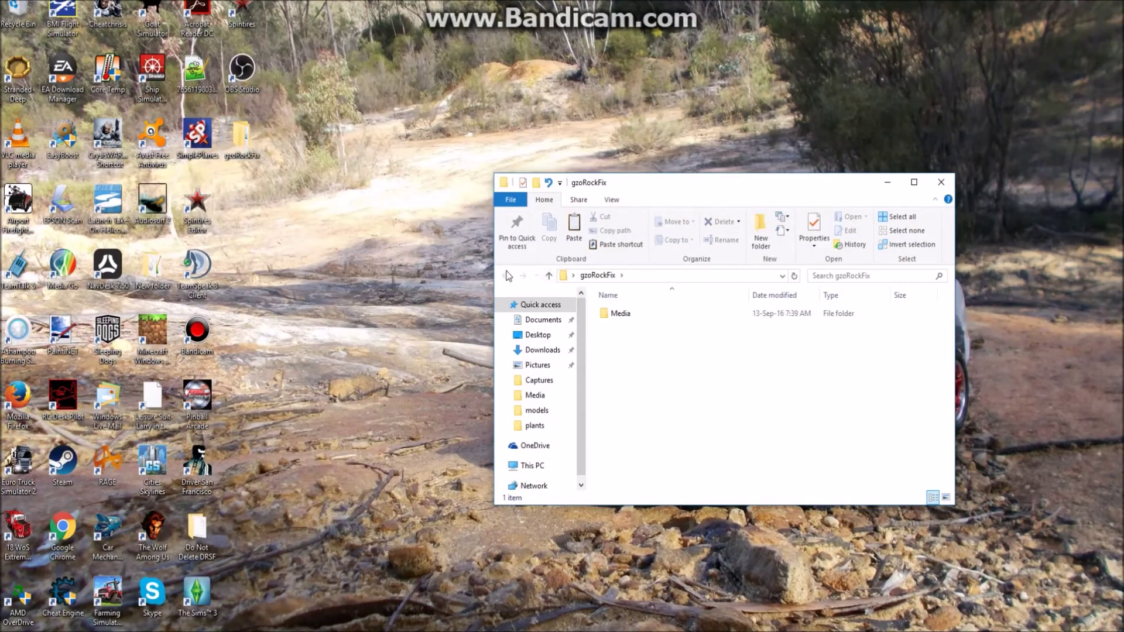
double_click(622, 315)
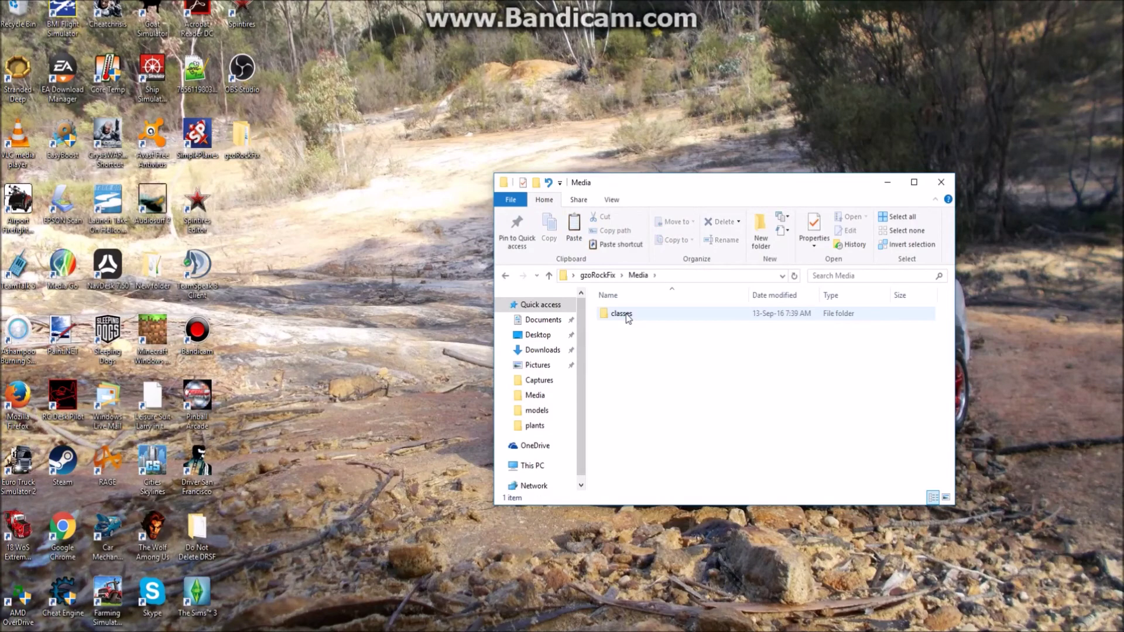
double_click(626, 315)
double_click(621, 326)
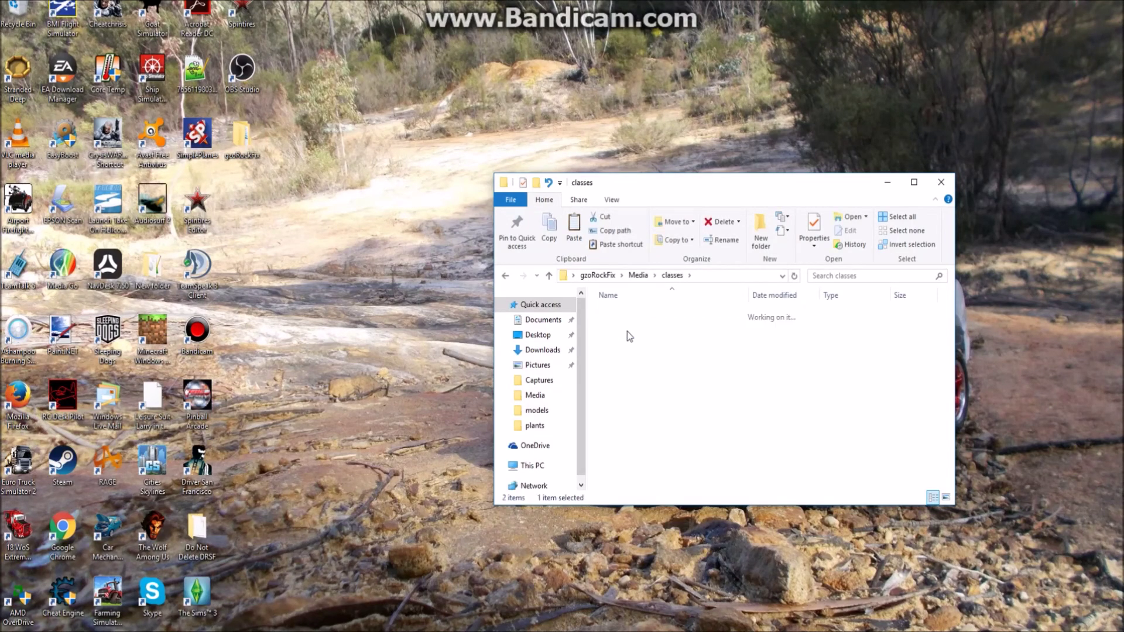
- Copy lying_spruce_a.xml and small_rock_a, b and c.xml from the mod's plants folder
left_click(624, 313)
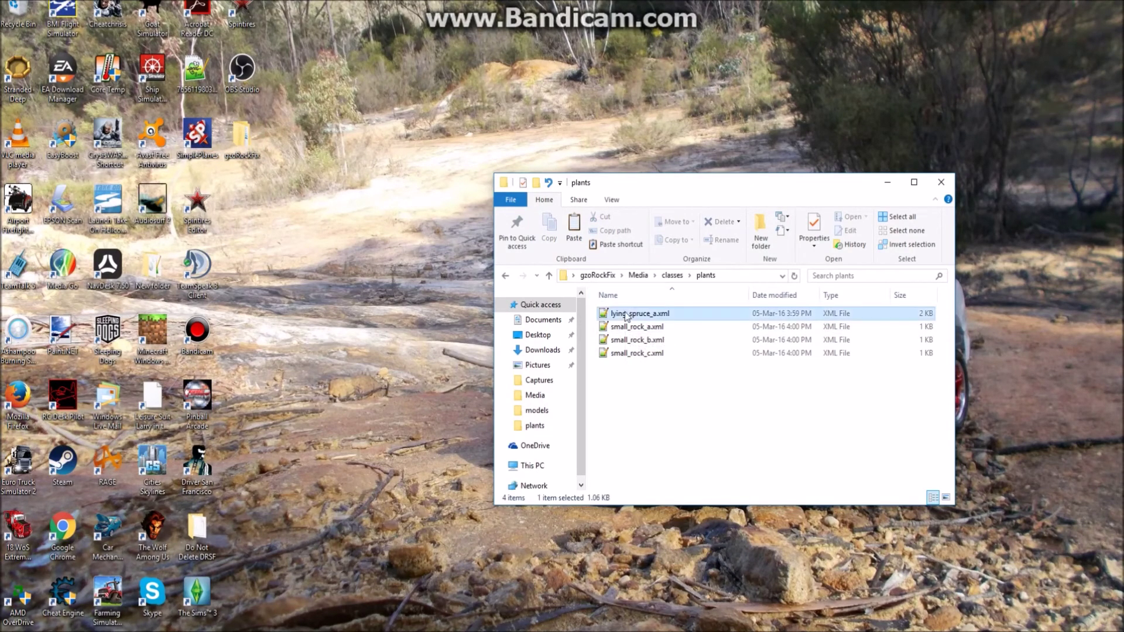
left_click(626, 353, "shift")
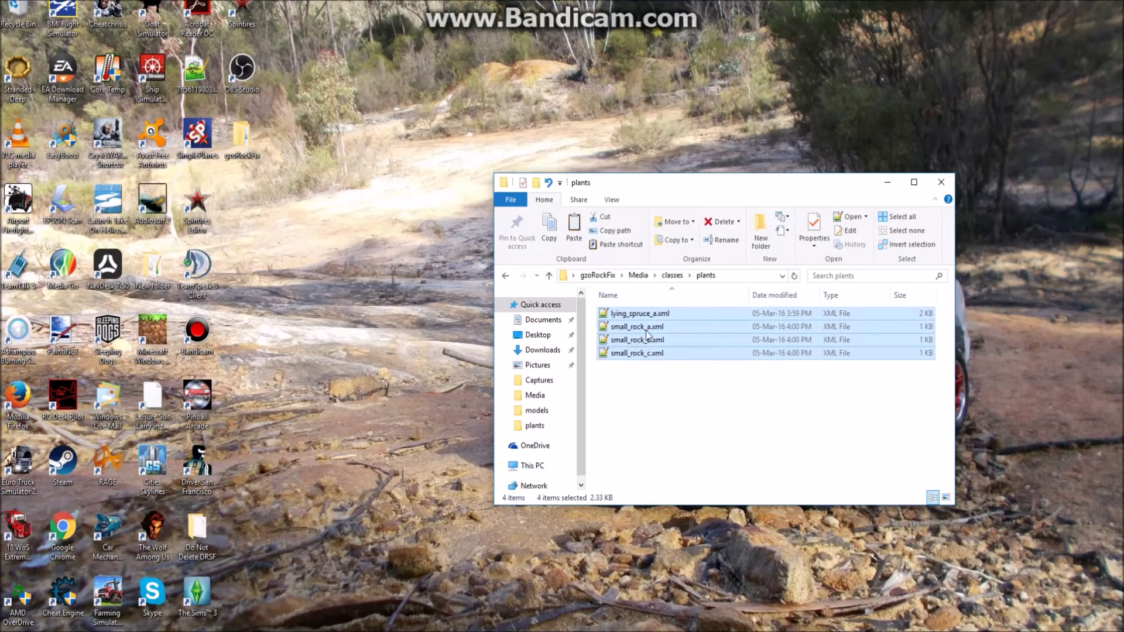
right_click(646, 332)
left_click(672, 492)
left_click(298, 629)
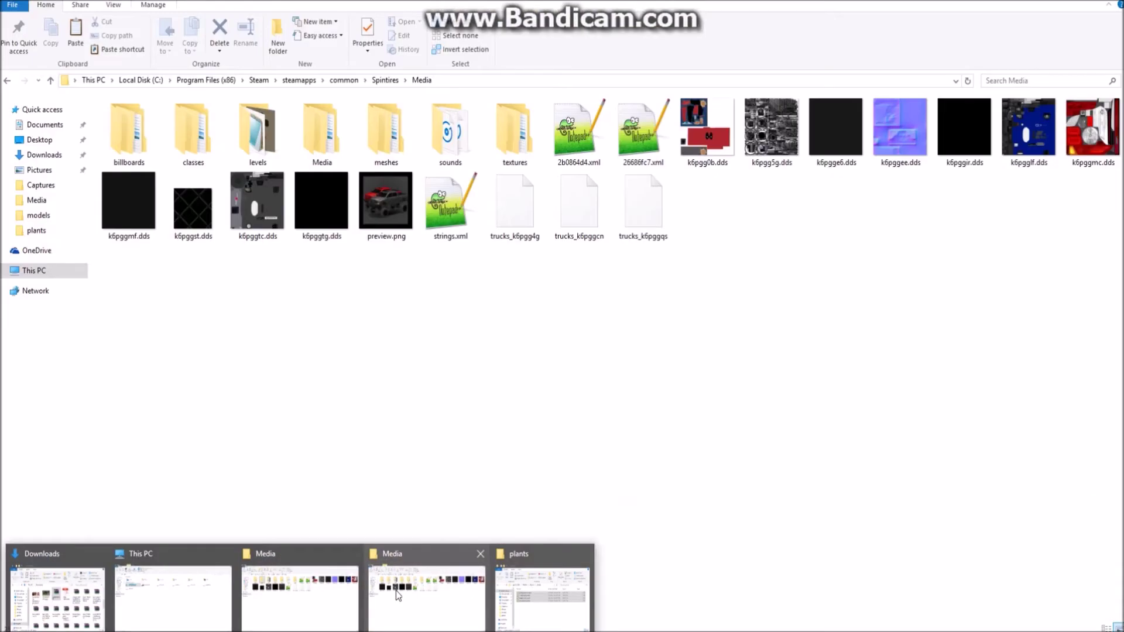
- Paste the four XML files into the game's Media\classes\plants folder, replacing the originals
left_click(396, 591)
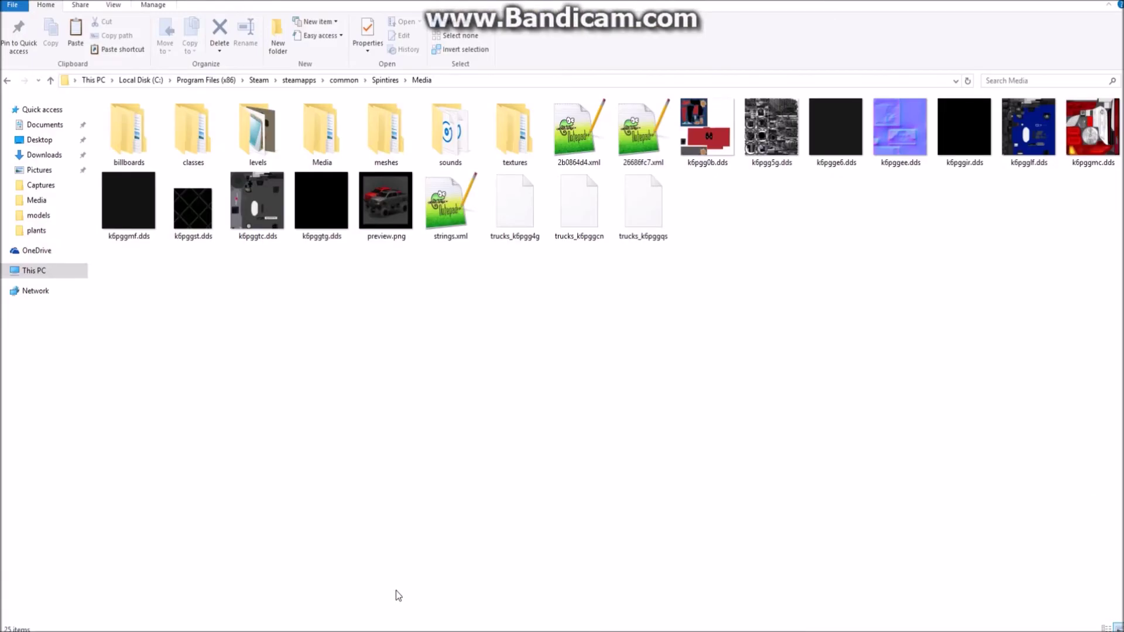
double_click(192, 138)
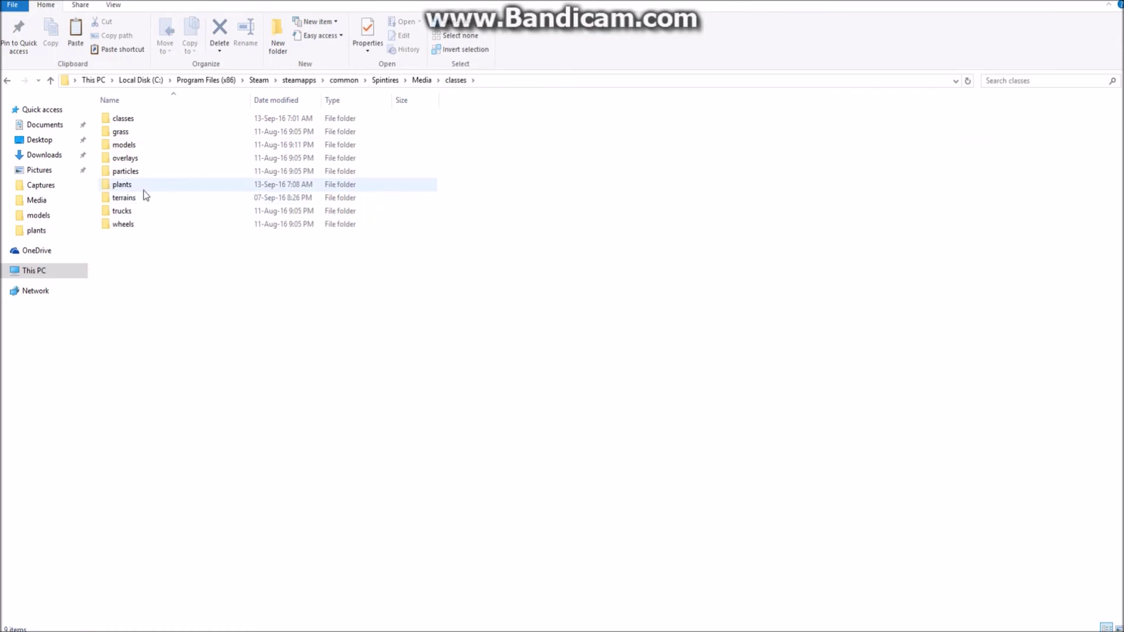
double_click(143, 187)
left_click(143, 187)
right_click(330, 308)
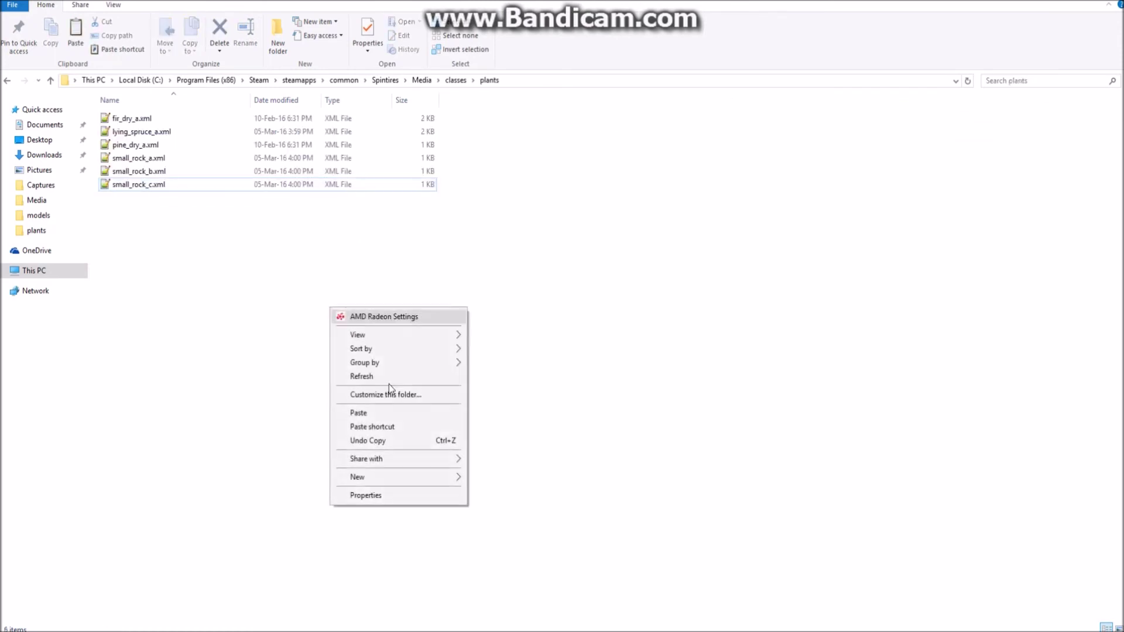
left_click(399, 416)
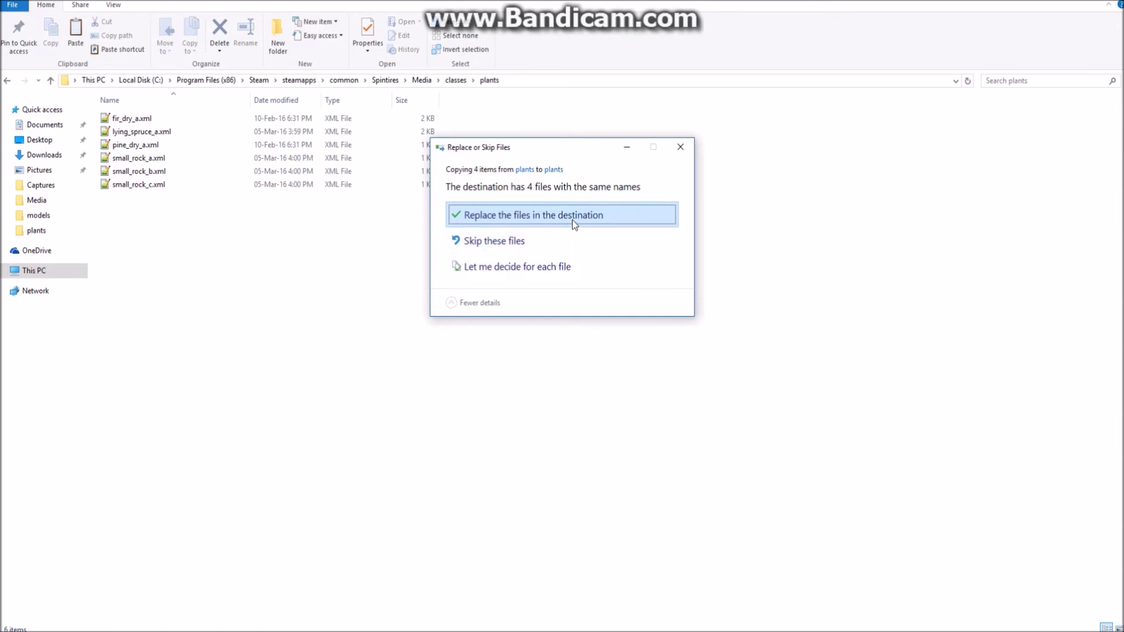
left_click(676, 151)
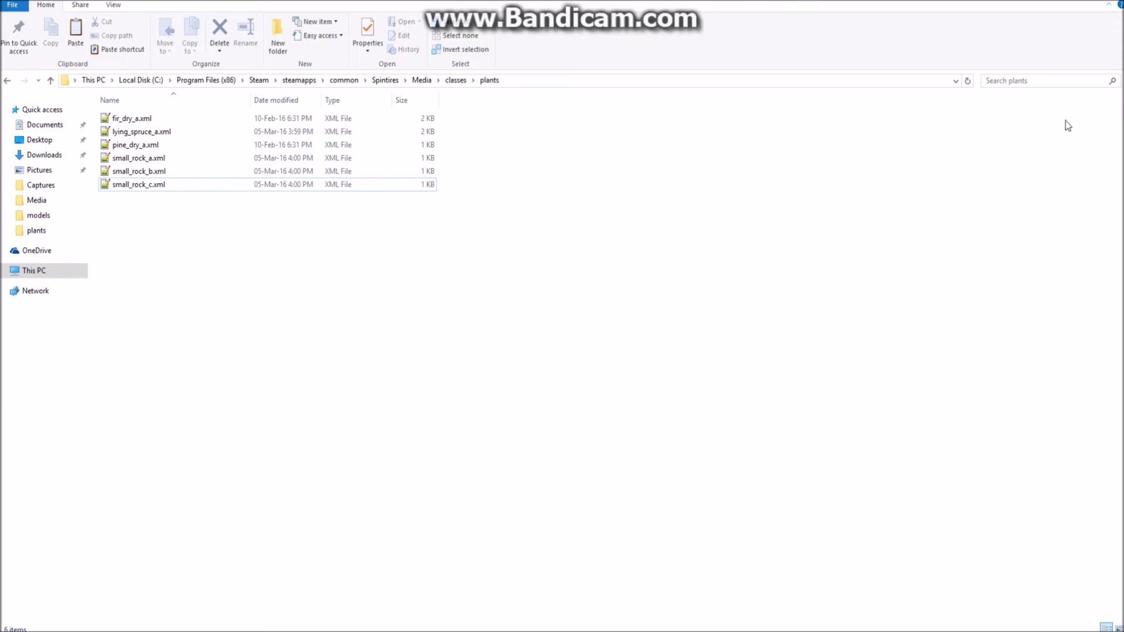
key("super+d")
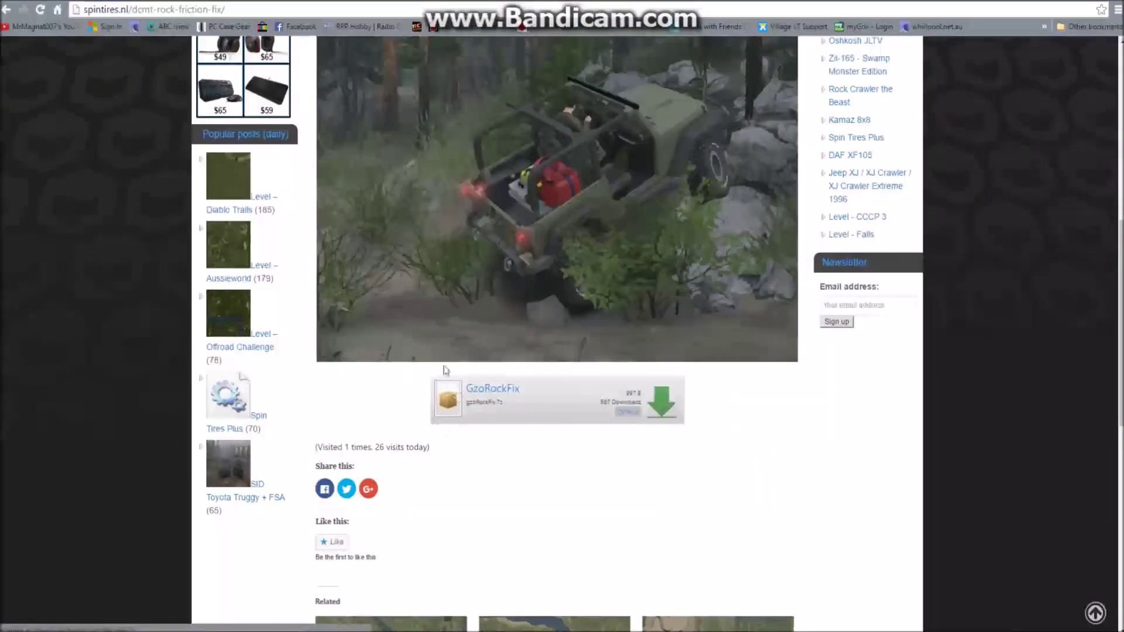
- Scroll back up to the top of the DCMT Rock Friction Fix article on spintires.nl
scroll(439, 464, "up", 10)
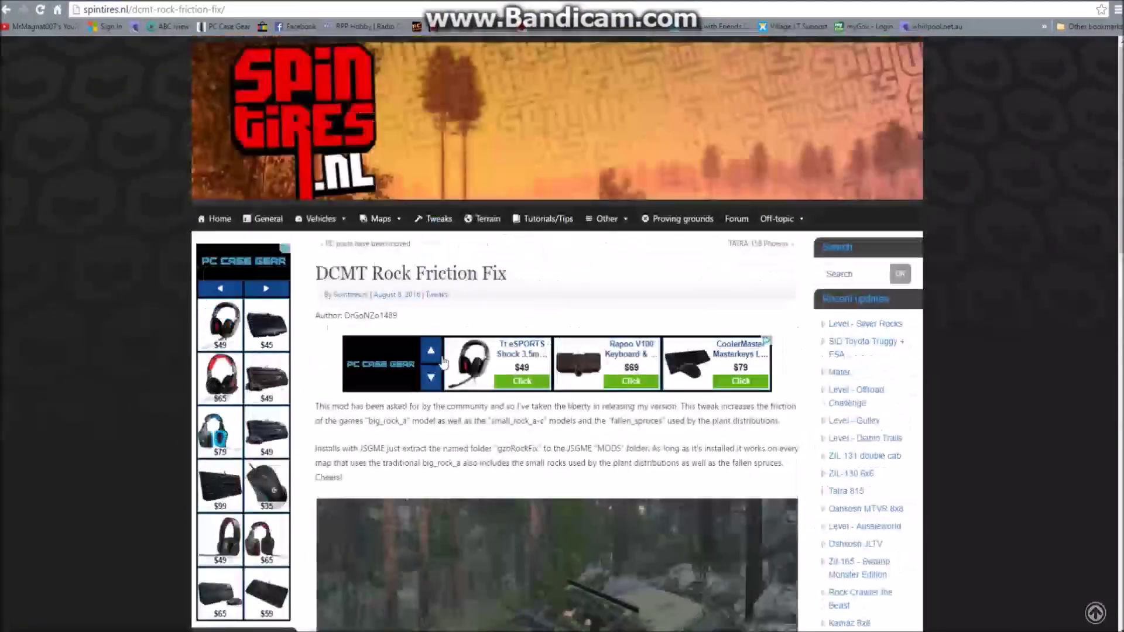